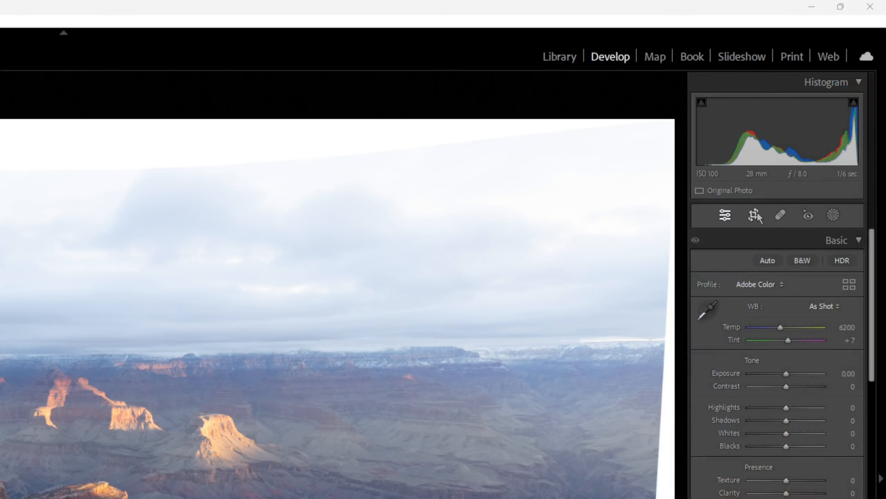
# Start cropping the panorama with the crop aspect ratio set to 1 x 1
pyautogui.click(753, 215)
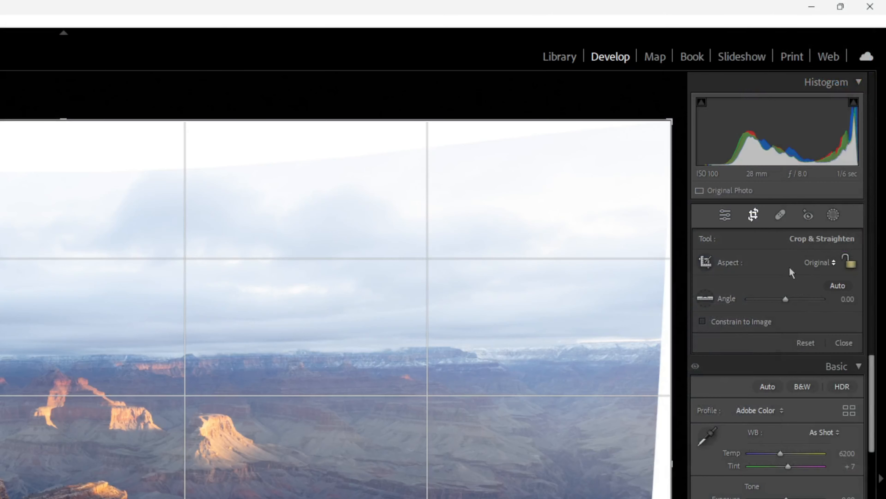
pyautogui.click(829, 264)
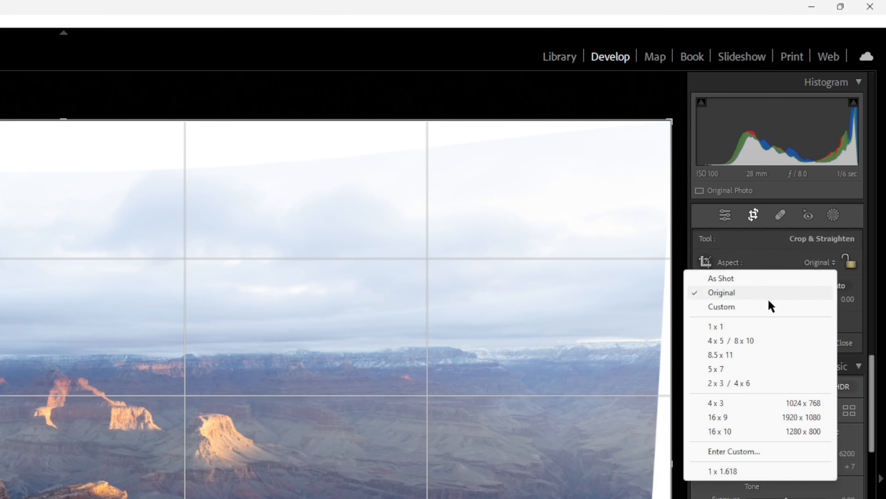
pyautogui.click(736, 328)
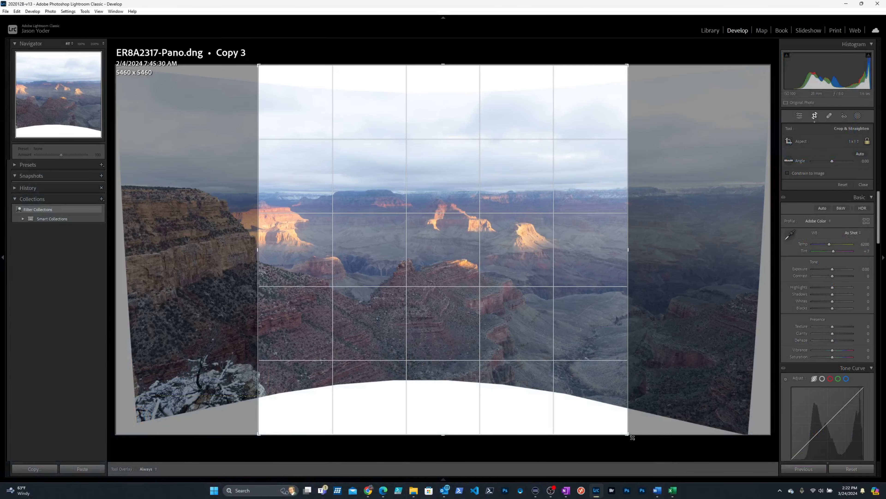
# Shrink the square crop to about 2920 x 2920, place it over the sunlit butte beside the left cliff, and apply it
pyautogui.moveTo(590, 401); pyautogui.dragTo(563, 361)
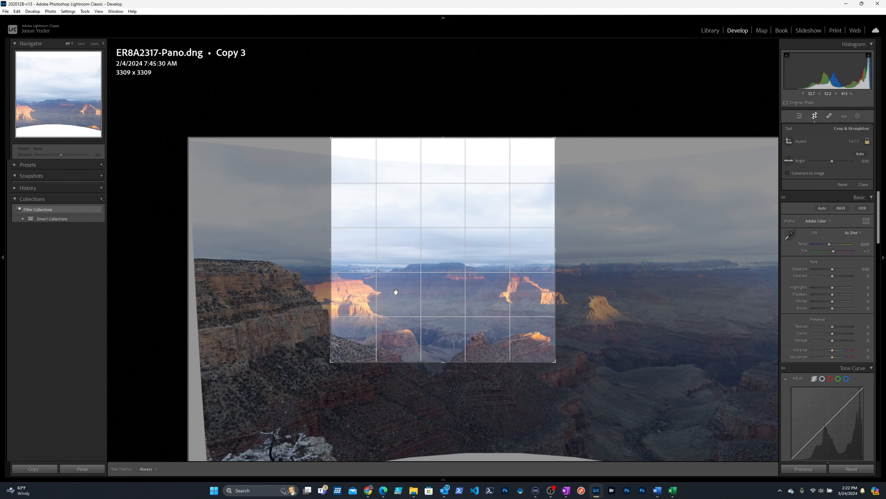
pyautogui.moveTo(440, 271); pyautogui.dragTo(465, 232)
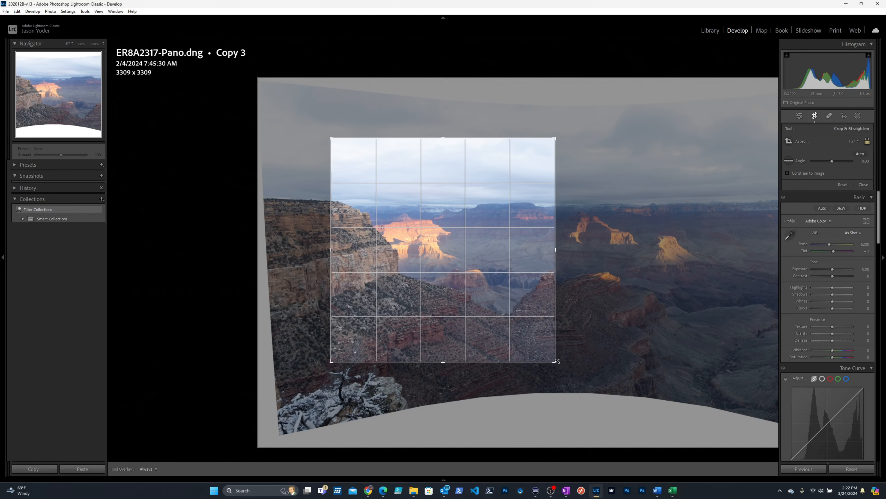
pyautogui.moveTo(556, 361); pyautogui.dragTo(543, 350)
pyautogui.moveTo(468, 285); pyautogui.dragTo(470, 283)
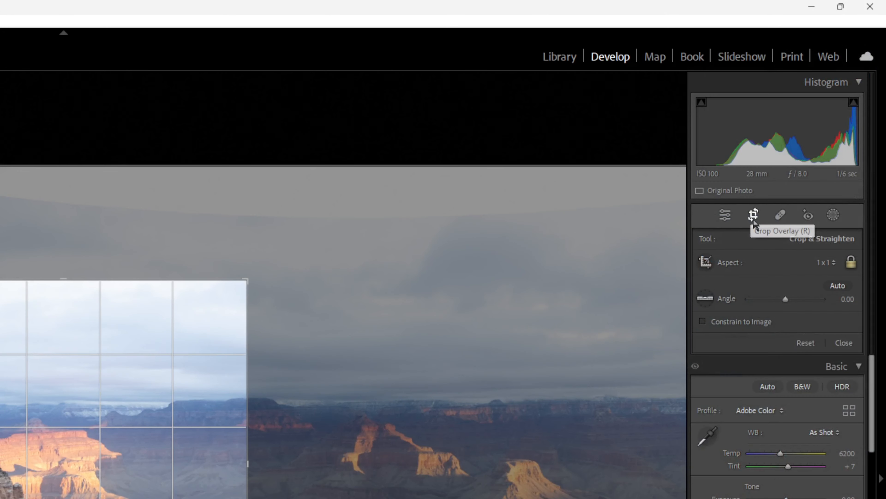
pyautogui.click(754, 215)
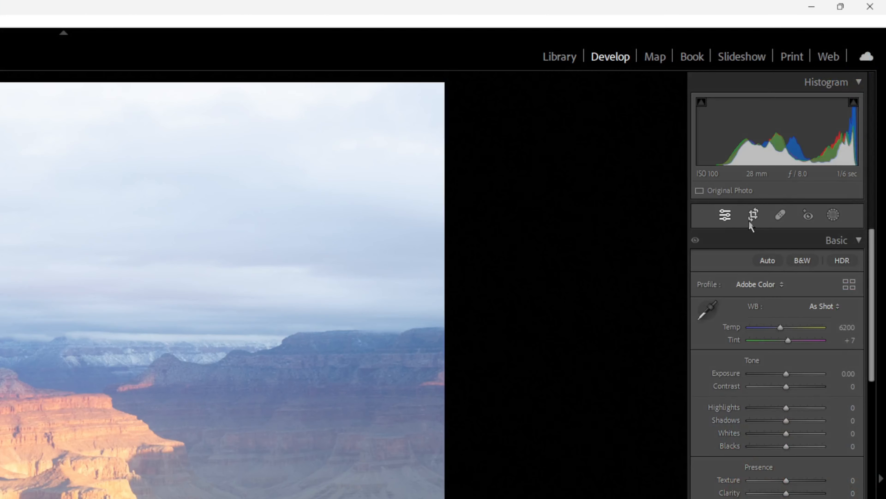
# Reposition the square crop slightly toward the right of the panorama and apply it
pyautogui.click(753, 217)
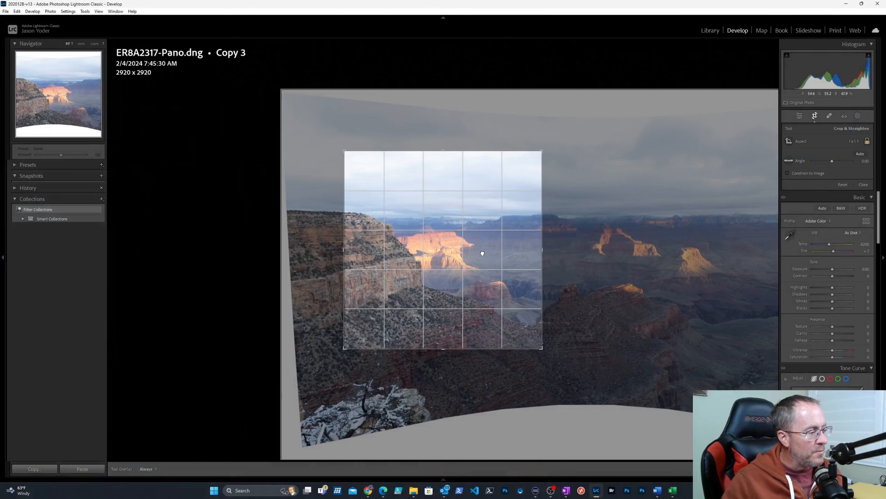
pyautogui.moveTo(482, 253); pyautogui.dragTo(457, 252)
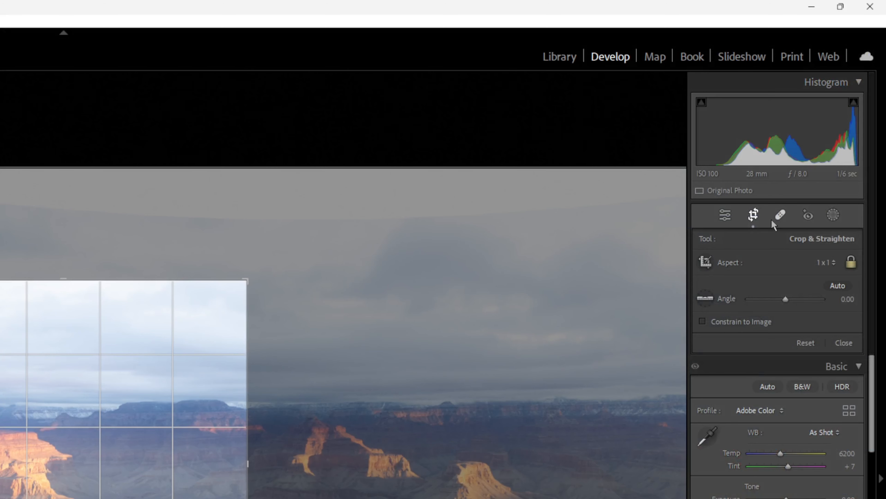
pyautogui.click(755, 216)
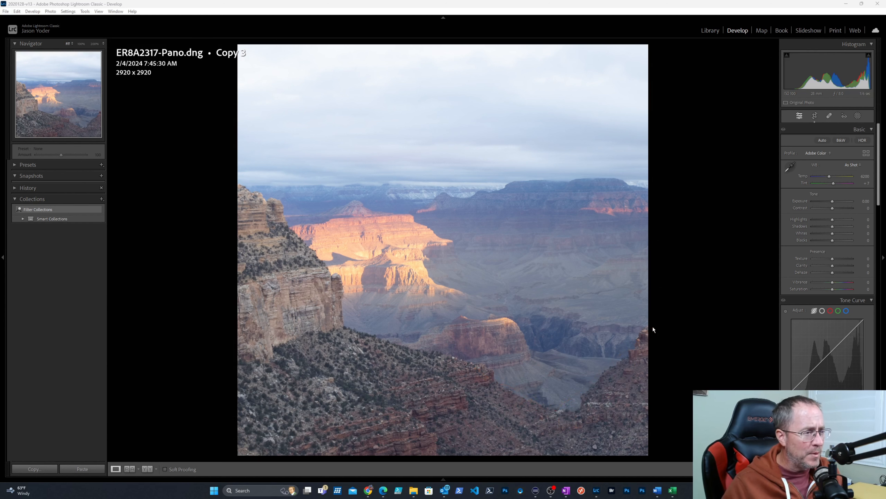
# Rotate the crop slightly to level the horizon, reduce it to about 2633 x 2633, recentre it on the sunlit butte, and apply it
pyautogui.click(816, 116)
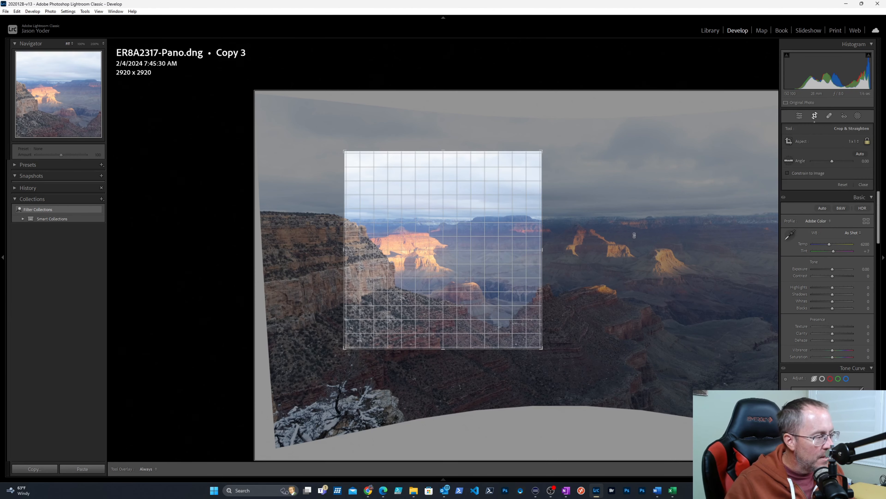
pyautogui.moveTo(643, 233); pyautogui.dragTo(644, 234)
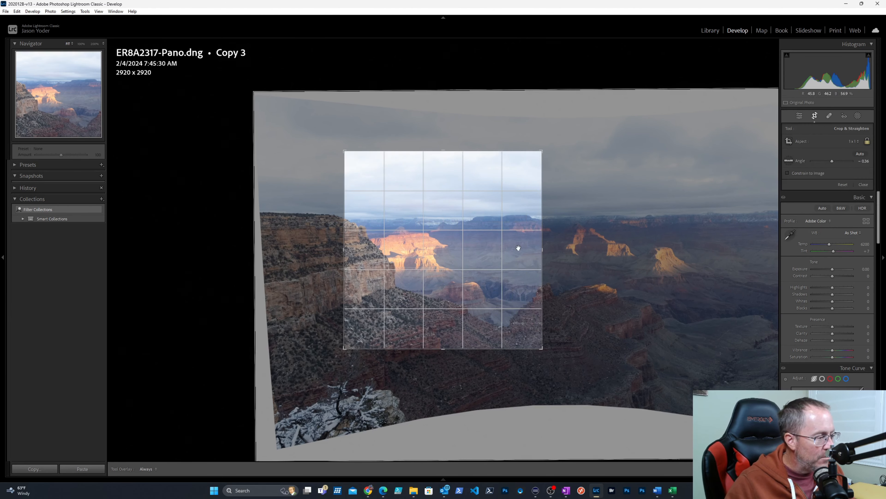
pyautogui.moveTo(494, 251); pyautogui.dragTo(485, 251)
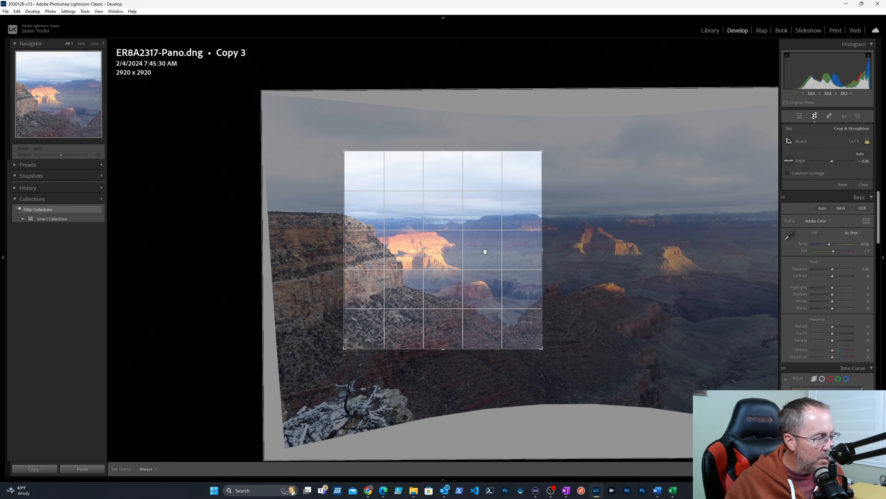
pyautogui.moveTo(540, 346); pyautogui.dragTo(532, 341)
pyautogui.moveTo(508, 259); pyautogui.dragTo(507, 256)
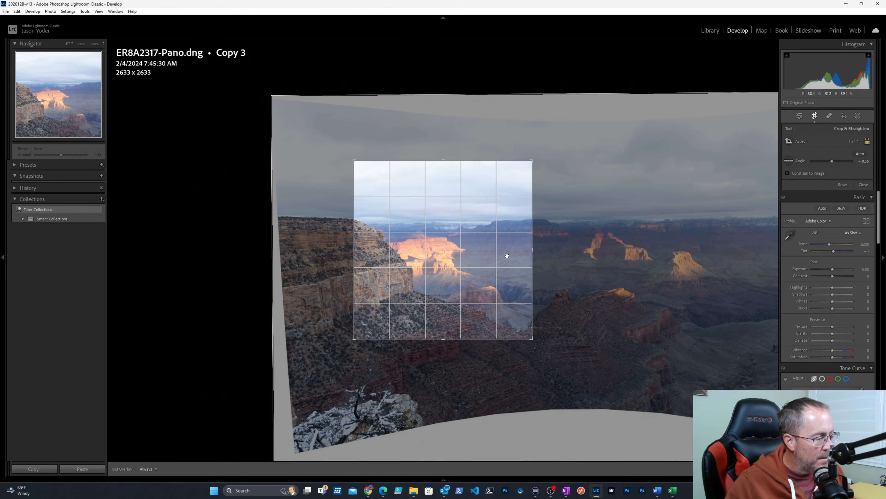
pyautogui.click(815, 117)
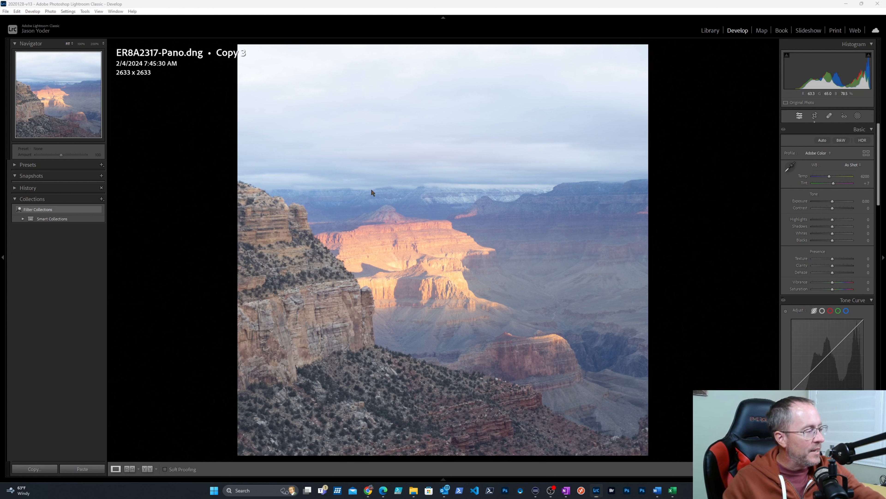
pyautogui.moveTo(245, 188)
pyautogui.mouseDown()
pyautogui.moveTo(285, 208)
pyautogui.moveTo(337, 281)
pyautogui.moveTo(418, 366)
pyautogui.moveTo(571, 407)
pyautogui.moveTo(614, 448)
pyautogui.mouseUp()
pyautogui.moveTo(335, 224)
pyautogui.mouseDown()
pyautogui.moveTo(452, 223)
pyautogui.moveTo(477, 236)
pyautogui.moveTo(482, 285)
pyautogui.moveTo(586, 331)
pyautogui.moveTo(615, 389)
pyautogui.mouseUp()
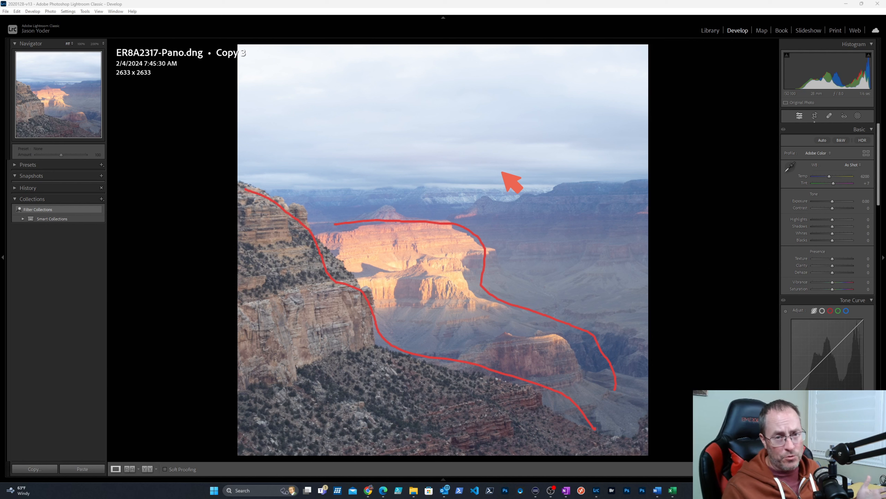
pyautogui.press('Escape')
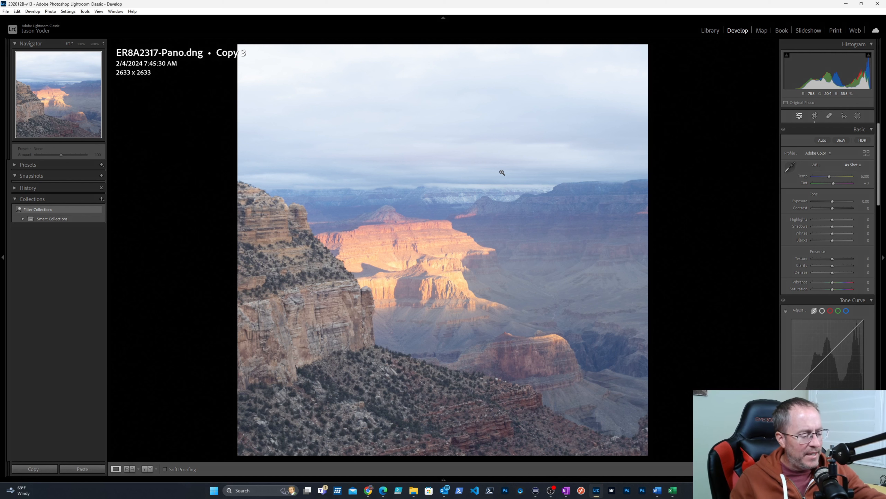
pyautogui.hotkey('ctrl', '2')
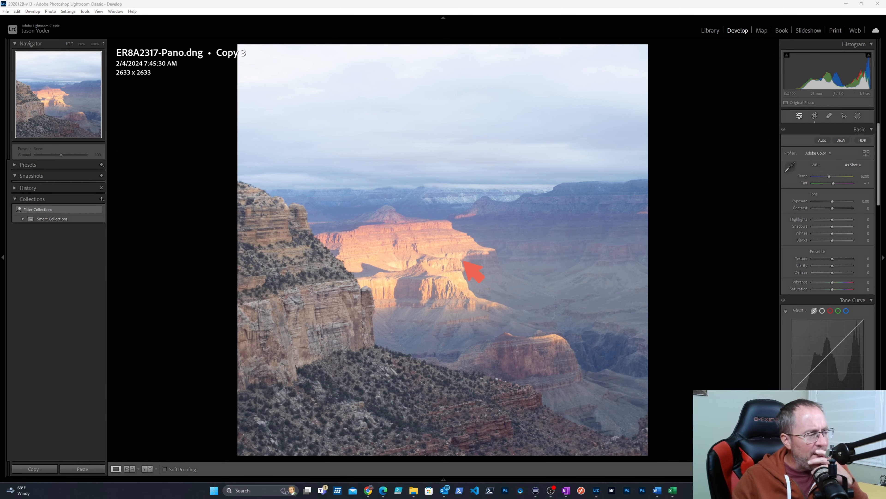
pyautogui.moveTo(394, 214)
pyautogui.mouseDown()
pyautogui.moveTo(464, 227)
pyautogui.moveTo(487, 278)
pyautogui.moveTo(470, 309)
pyautogui.moveTo(422, 313)
pyautogui.moveTo(338, 291)
pyautogui.moveTo(322, 270)
pyautogui.moveTo(328, 230)
pyautogui.moveTo(352, 203)
pyautogui.moveTo(404, 194)
pyautogui.mouseUp()
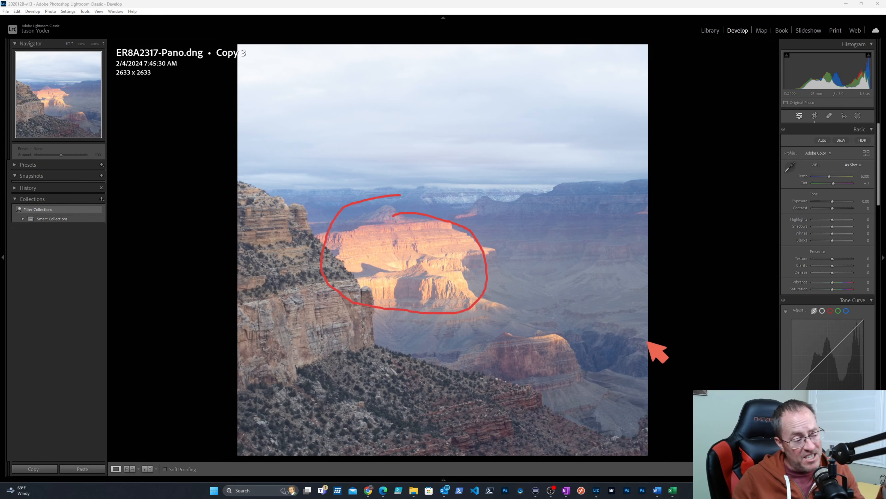
pyautogui.moveTo(569, 344)
pyautogui.mouseDown()
pyautogui.moveTo(508, 345)
pyautogui.moveTo(490, 329)
pyautogui.moveTo(505, 314)
pyautogui.moveTo(582, 317)
pyautogui.moveTo(591, 327)
pyautogui.moveTo(557, 356)
pyautogui.mouseUp()
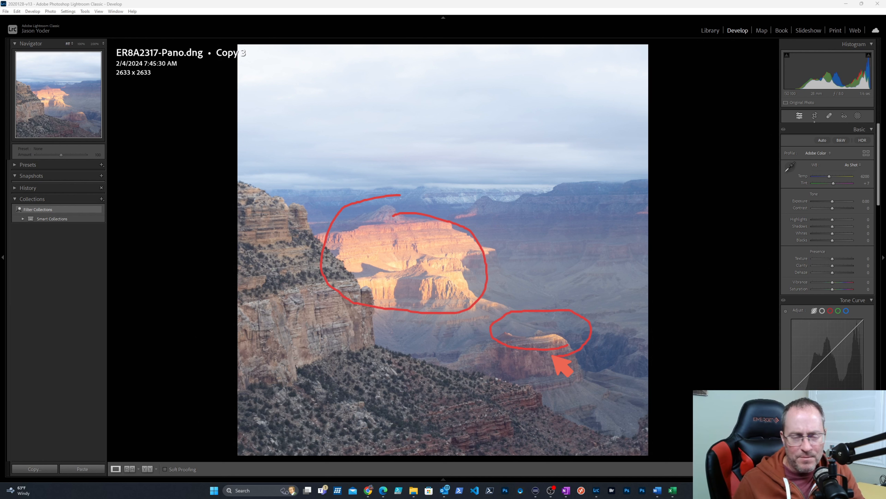
pyautogui.press('Escape')
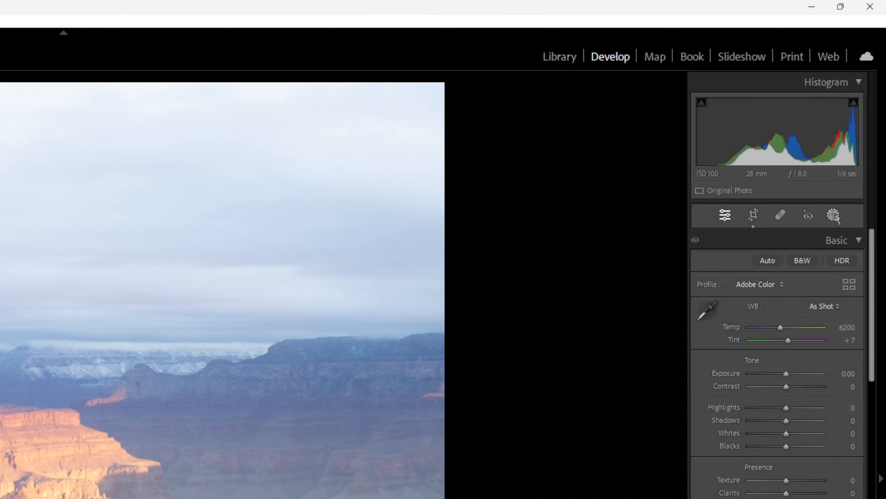
# Add a new Color Range mask to the cropped photo
pyautogui.click(834, 216)
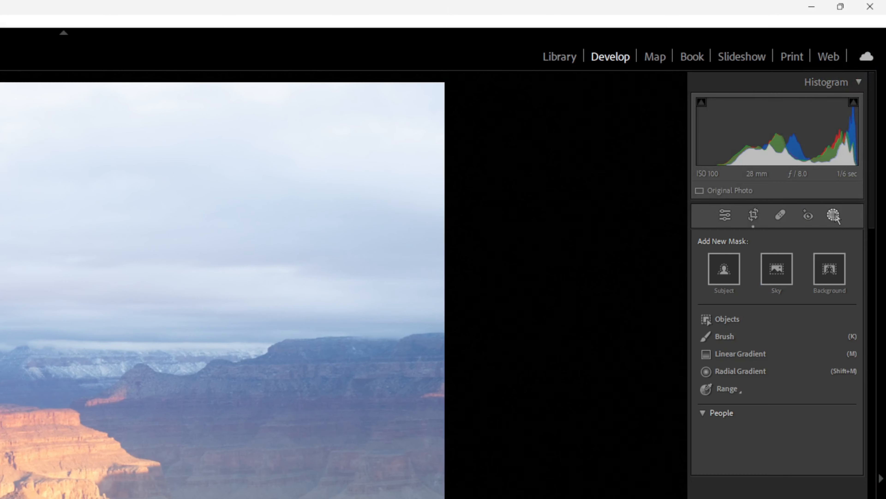
pyautogui.click(742, 392)
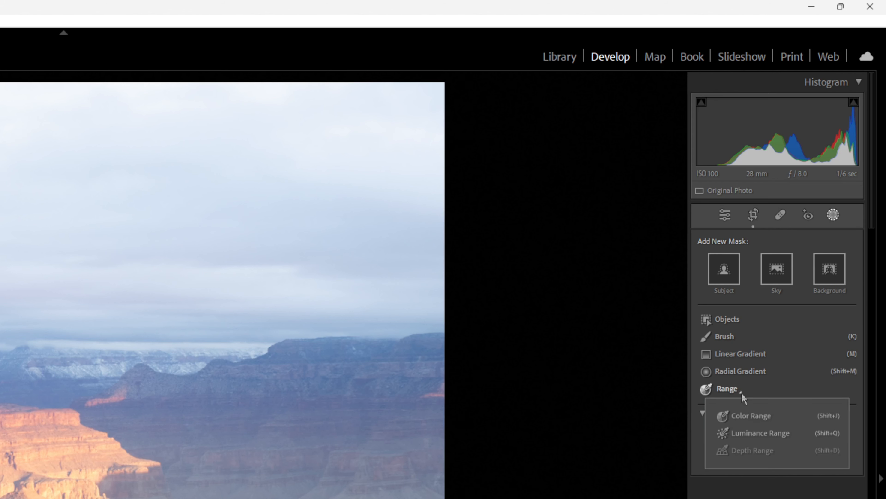
pyautogui.click(749, 416)
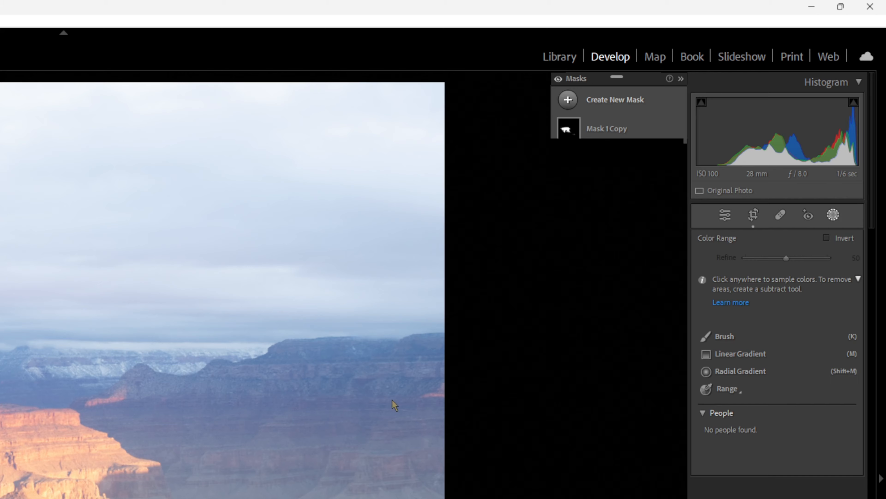
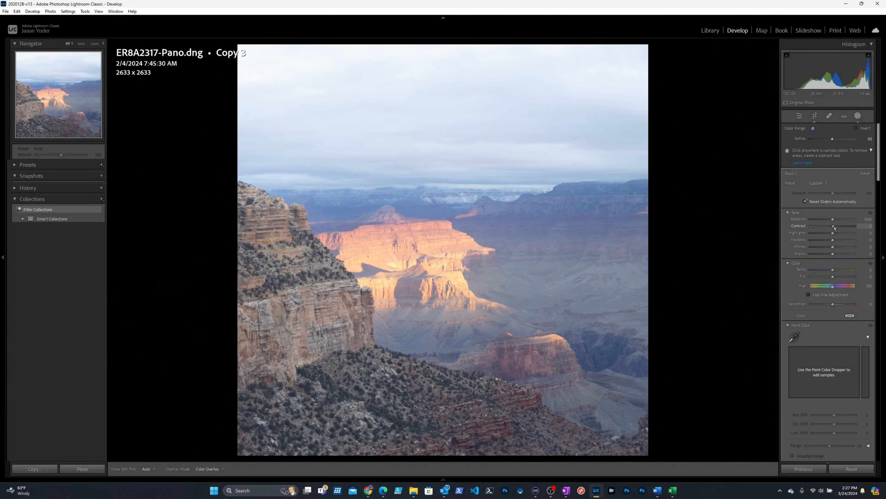
# Set the mask's Contrast to 57, Shadows to -25 and Whites to -2
pyautogui.moveTo(842, 227); pyautogui.dragTo(843, 227)
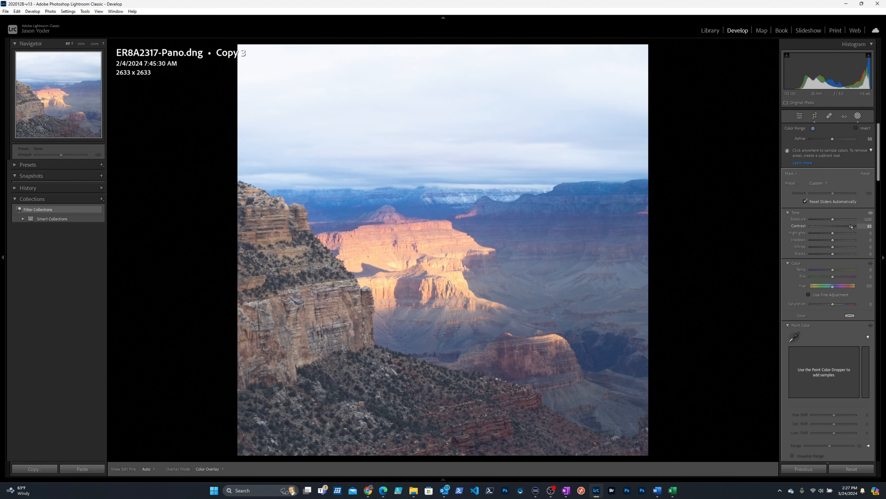
pyautogui.moveTo(851, 226); pyautogui.dragTo(846, 227)
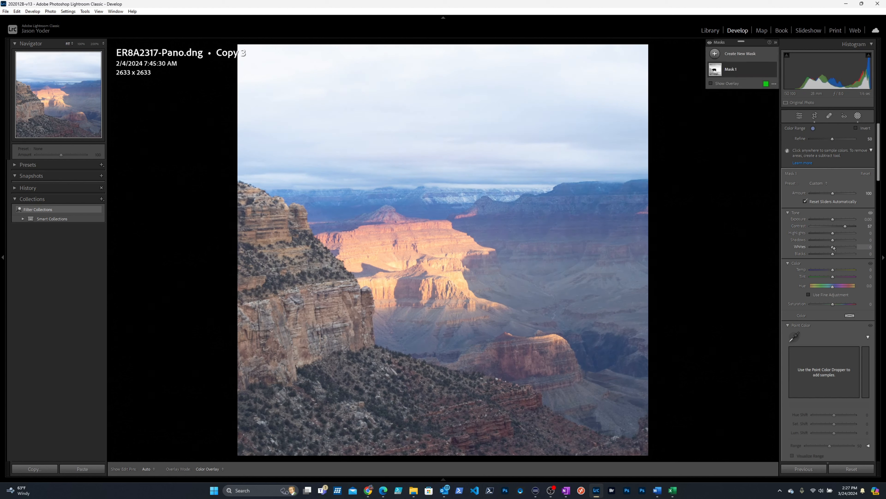
pyautogui.moveTo(833, 248); pyautogui.dragTo(814, 242)
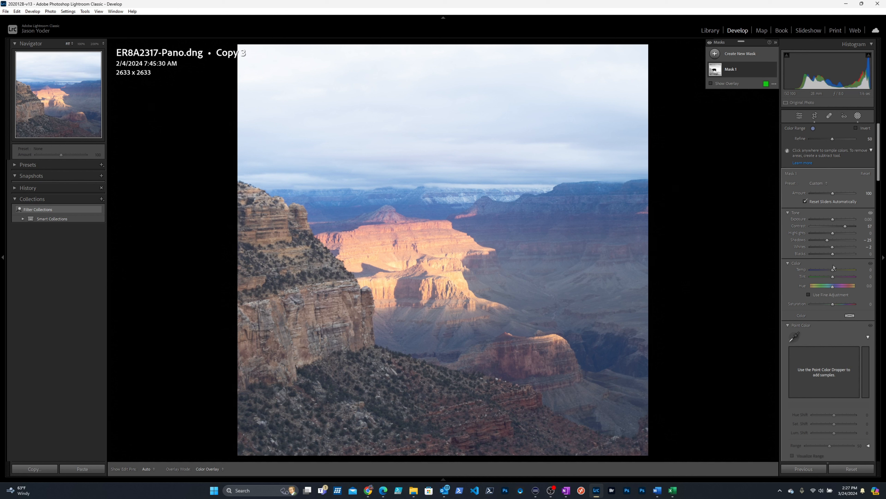
# Cool the masked area slightly by lowering Temp to about -6, and raise the mask's Contrast to 79
pyautogui.press('h')
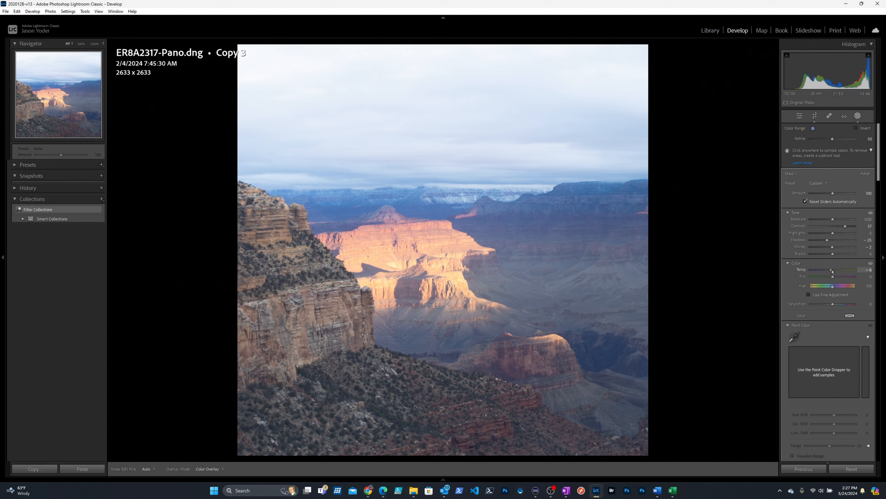
pyautogui.moveTo(827, 270); pyautogui.dragTo(825, 270)
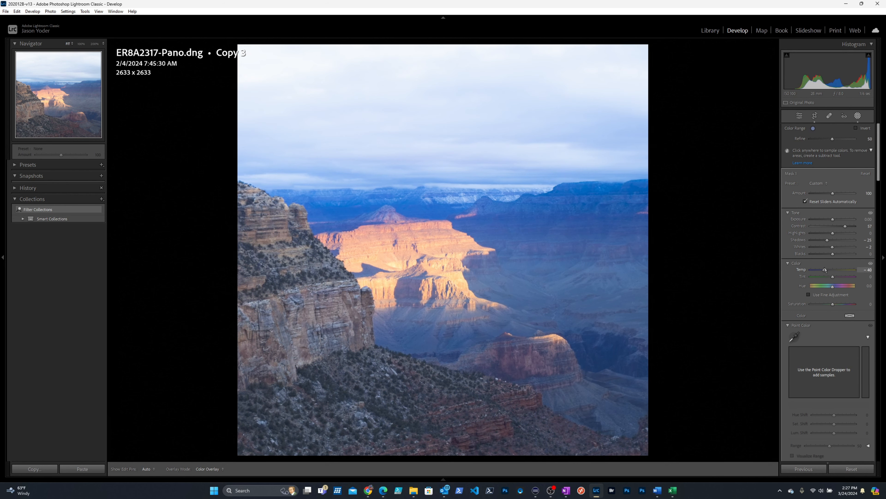
pyautogui.moveTo(830, 269); pyautogui.dragTo(831, 268)
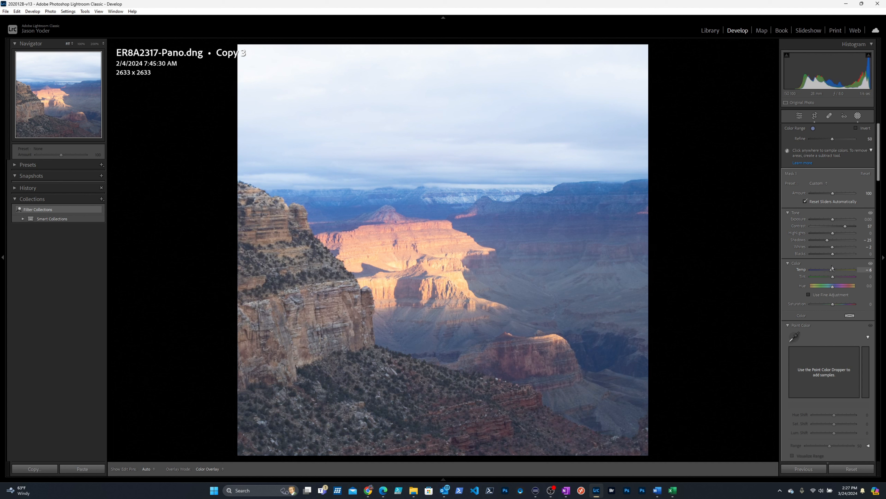
pyautogui.press('h')
pyautogui.press('h')
pyautogui.press('h')
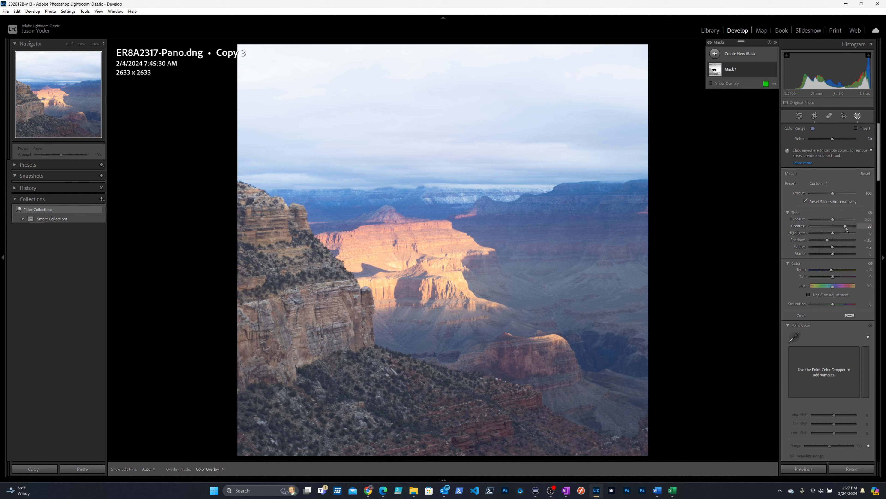
pyautogui.press('h')
pyautogui.moveTo(842, 227); pyautogui.dragTo(850, 227)
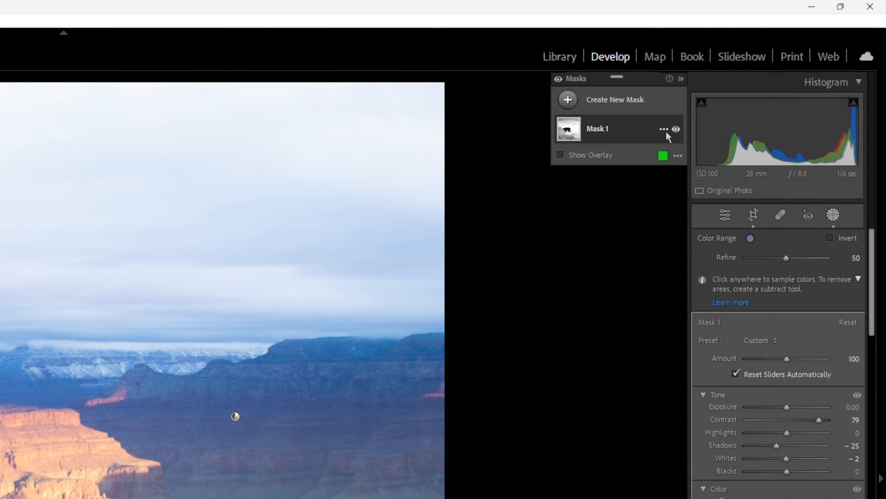
# Rename Mask 1 as Background
pyautogui.rightClick(666, 134)
pyautogui.click(687, 139)
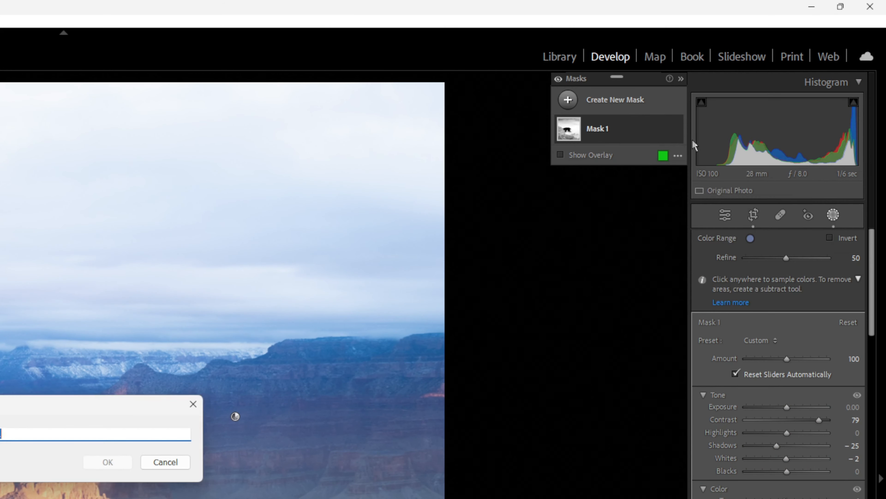
pyautogui.write('Sound')
pyautogui.press('Return')
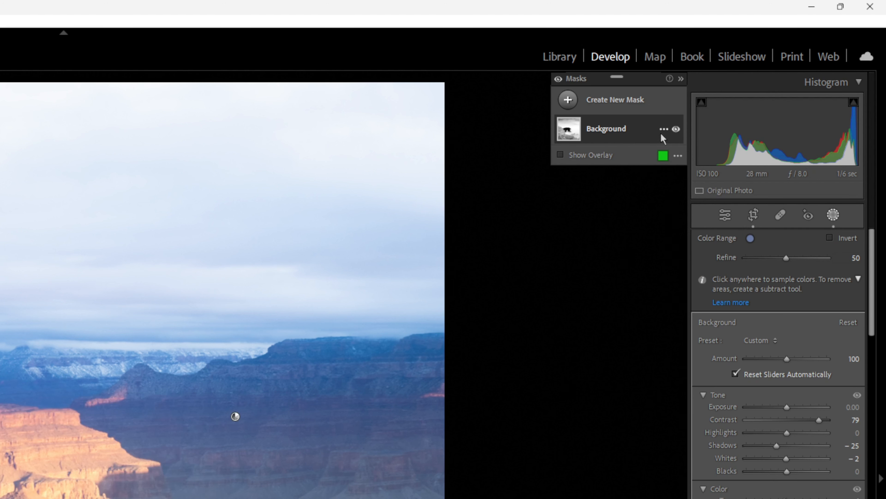
# Duplicate the Background mask and rename the copy as Subject
pyautogui.click(664, 129)
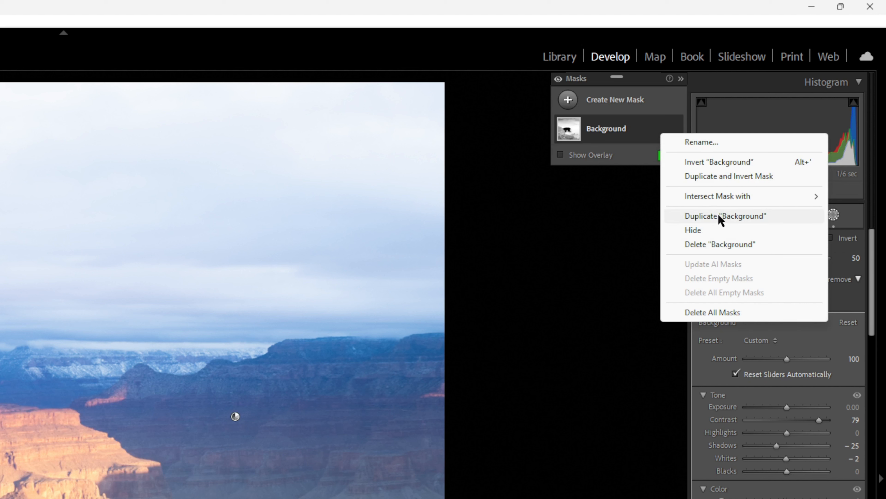
pyautogui.press('Escape')
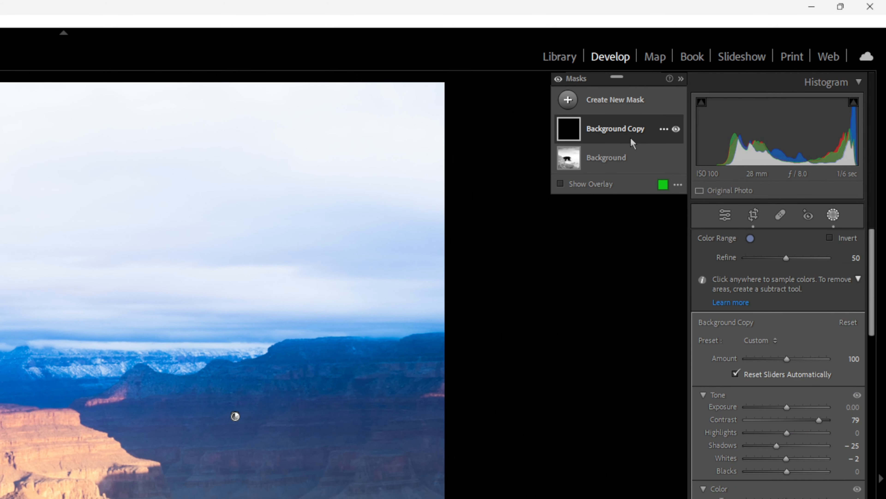
pyautogui.click(663, 129)
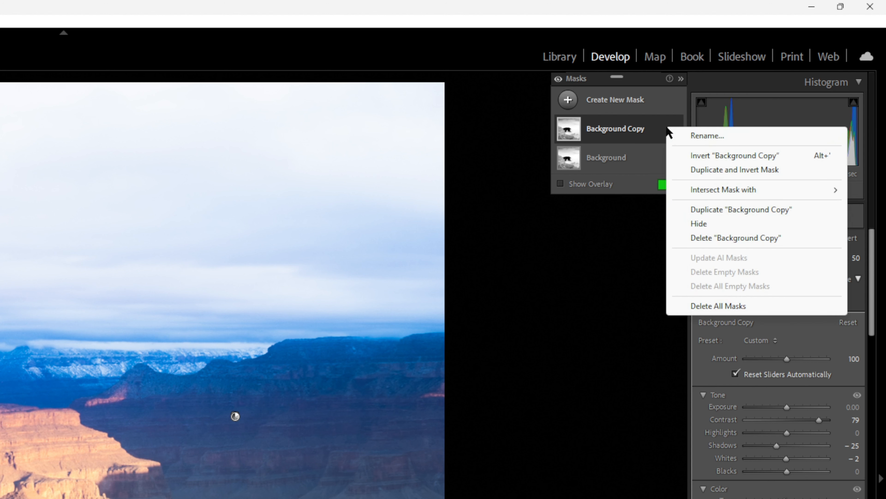
pyautogui.click(693, 141)
pyautogui.press('BackSpace')
pyautogui.write('Sky')
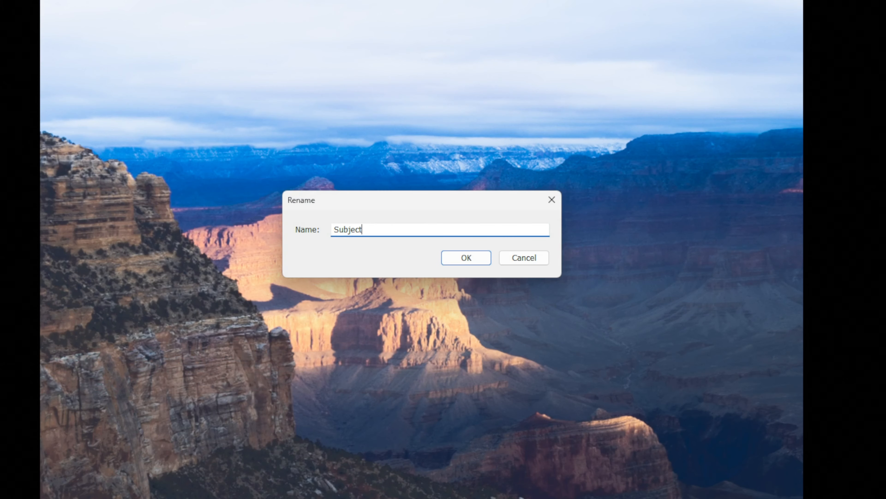
pyautogui.press('Return')
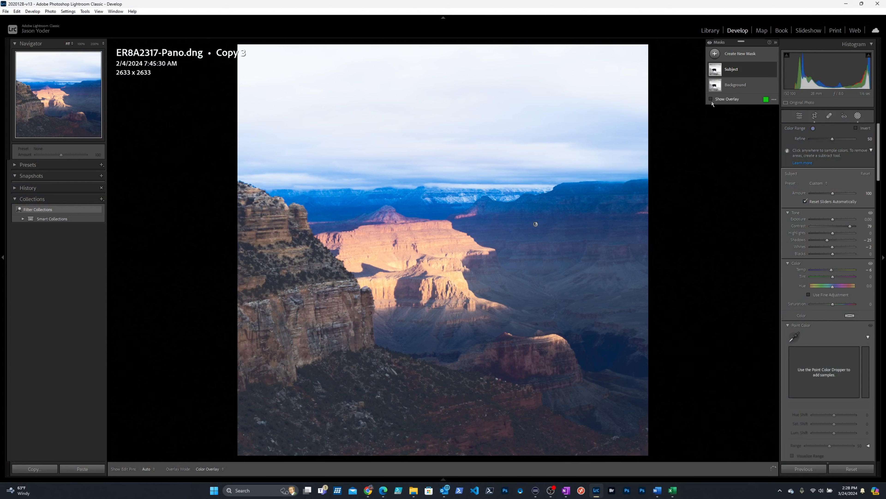
# Show the mask overlay on the photo and invert the Subject mask
pyautogui.click(711, 99)
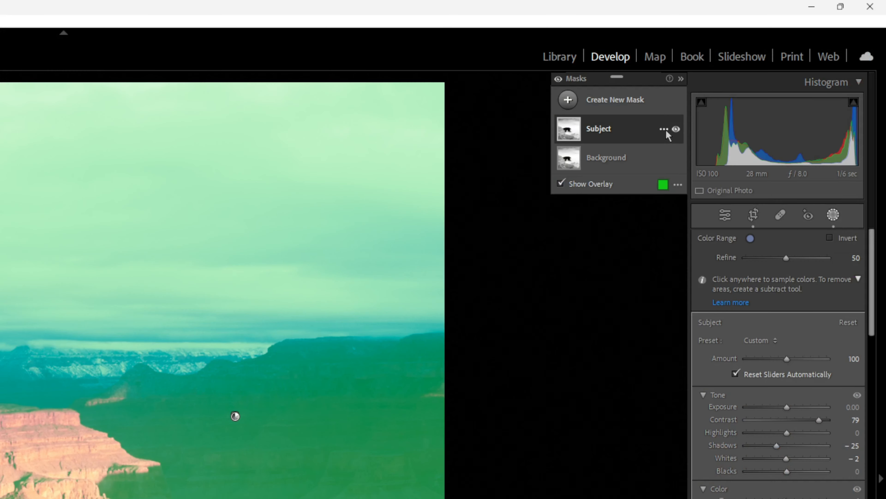
pyautogui.click(664, 129)
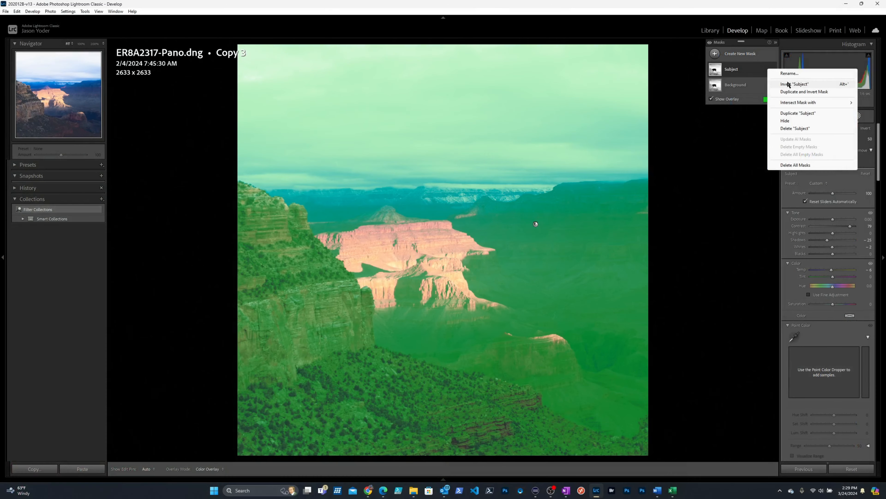
pyautogui.click(788, 85)
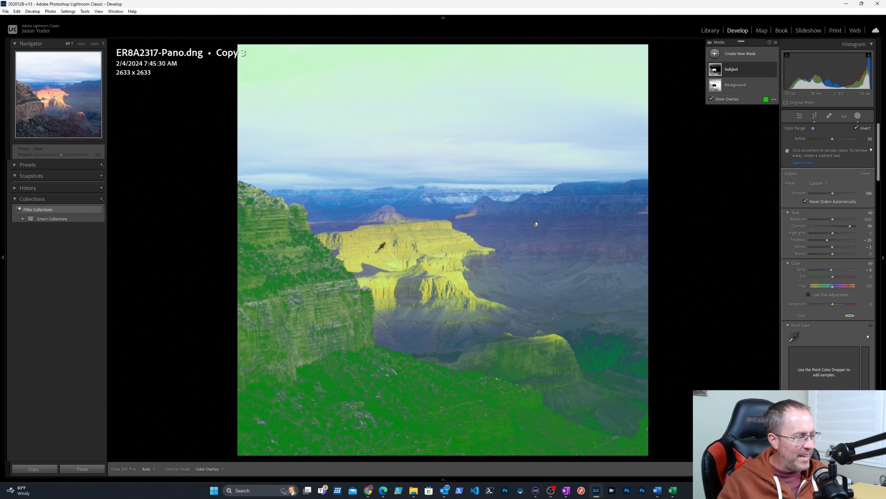
pyautogui.press('alt')
pyautogui.moveTo(287, 193)
pyautogui.mouseDown()
pyautogui.moveTo(326, 244)
pyautogui.moveTo(360, 345)
pyautogui.moveTo(434, 377)
pyautogui.moveTo(623, 401)
pyautogui.moveTo(538, 447)
pyautogui.moveTo(520, 446)
pyautogui.mouseUp()
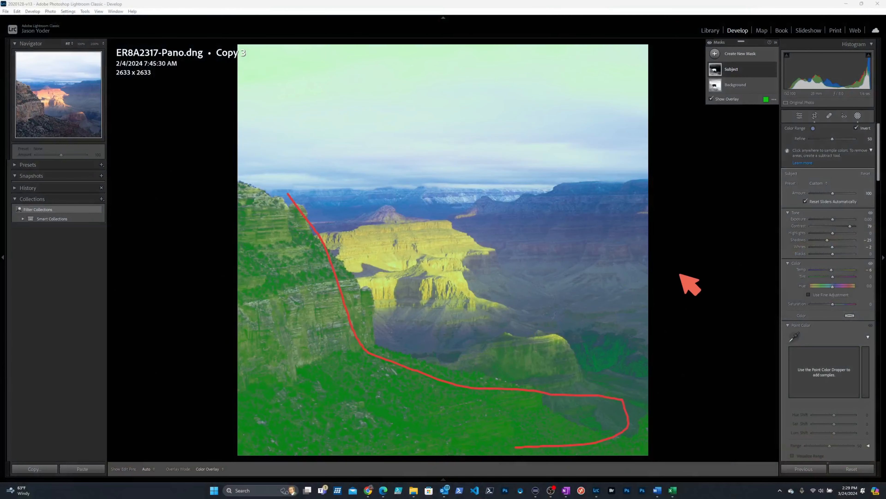
# Intersect the Subject mask with a brush, using feather 36 and flow 100, and paint over the sunlit butte to limit the mask to it
pyautogui.click(766, 70)
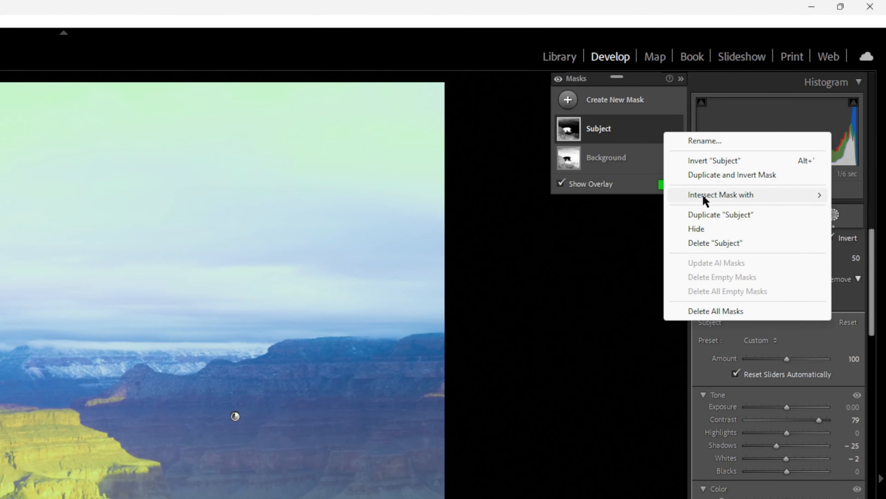
pyautogui.moveTo(788, 106)
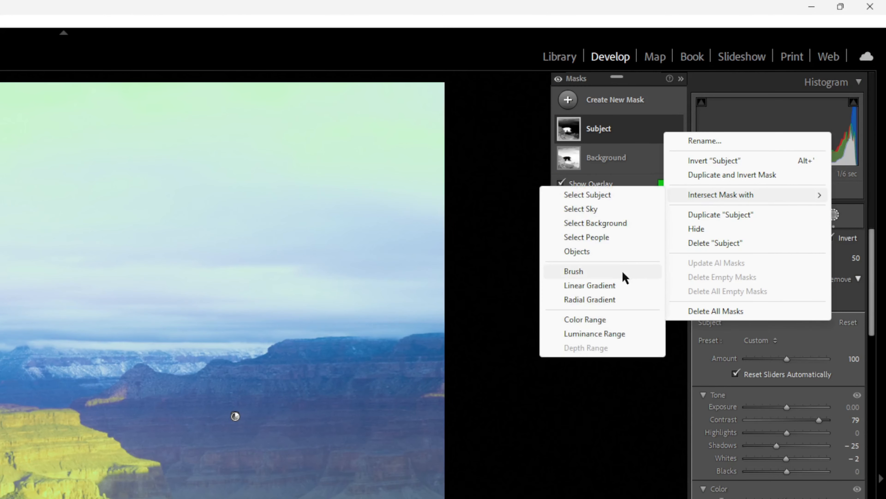
pyautogui.click(624, 276)
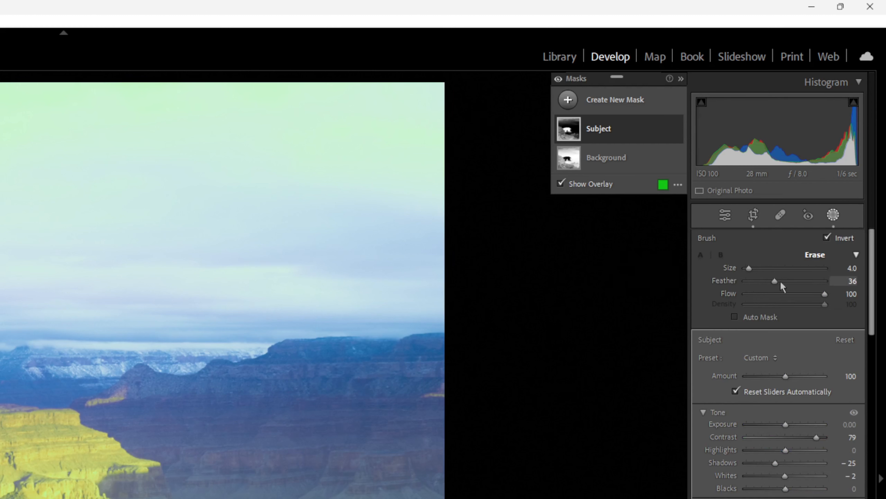
pyautogui.moveTo(749, 269); pyautogui.dragTo(757, 275)
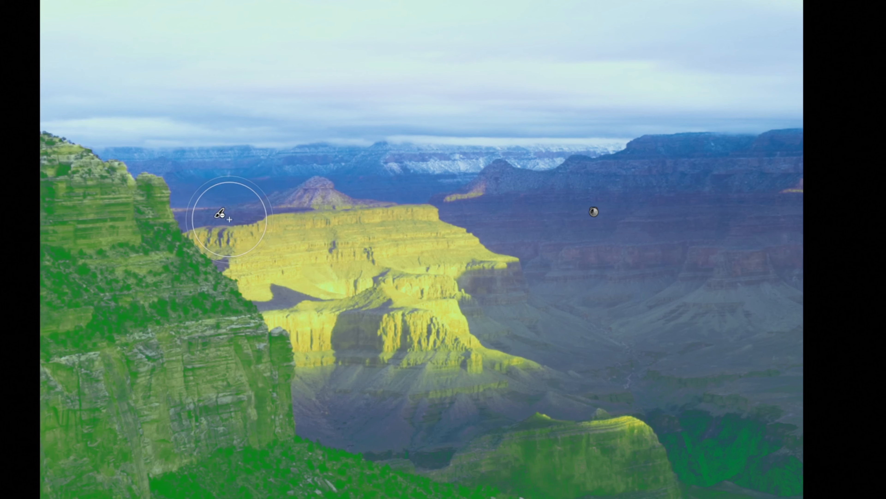
pyautogui.moveTo(232, 209)
pyautogui.mouseDown()
pyautogui.moveTo(242, 209)
pyautogui.moveTo(287, 276)
pyautogui.moveTo(331, 308)
pyautogui.moveTo(351, 341)
pyautogui.moveTo(384, 340)
pyautogui.moveTo(440, 363)
pyautogui.moveTo(475, 352)
pyautogui.moveTo(423, 317)
pyautogui.moveTo(412, 289)
pyautogui.moveTo(438, 244)
pyautogui.moveTo(402, 232)
pyautogui.moveTo(341, 244)
pyautogui.moveTo(297, 210)
pyautogui.moveTo(336, 269)
pyautogui.mouseUp()
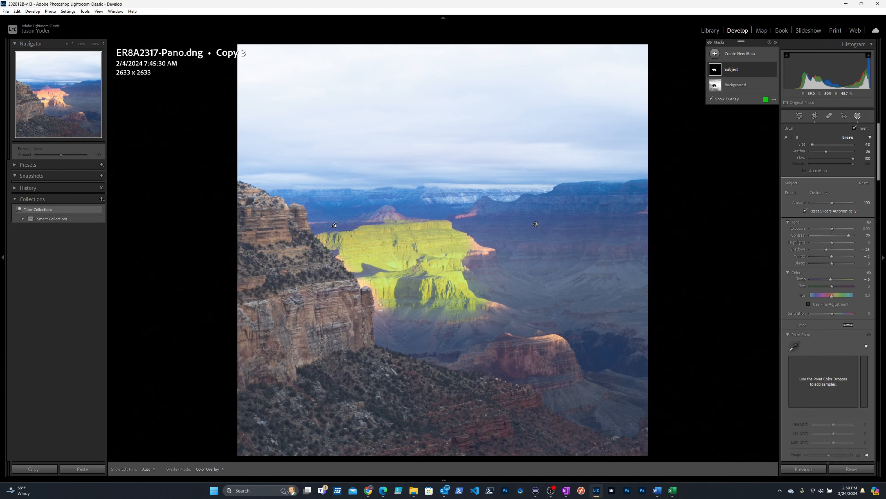
# Hide the edit pins and brush the missed sunlit ledge at the butte's right end into the Subject mask
pyautogui.hotkey('shift', 'w')
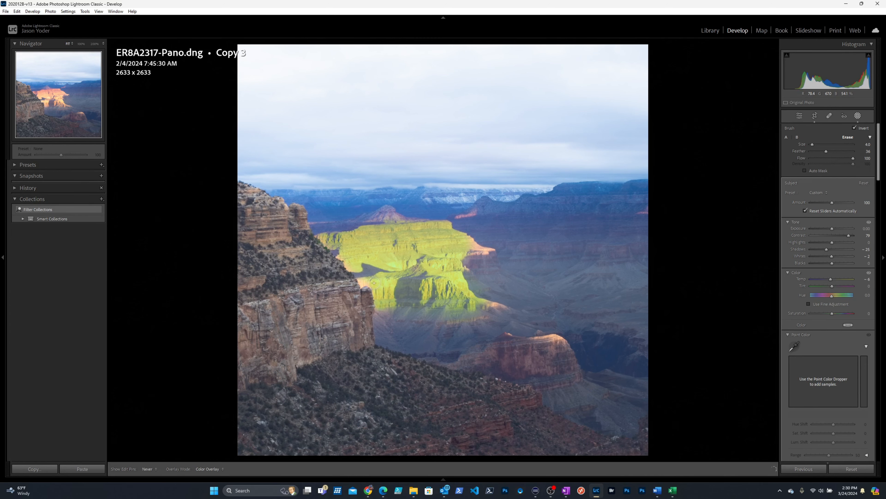
pyautogui.hotkey('shift', 'w')
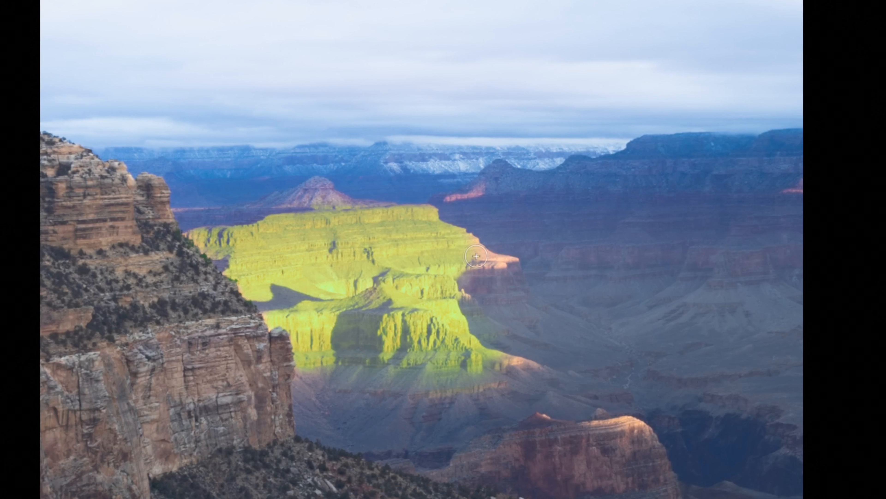
pyautogui.moveTo(500, 260); pyautogui.dragTo(511, 257)
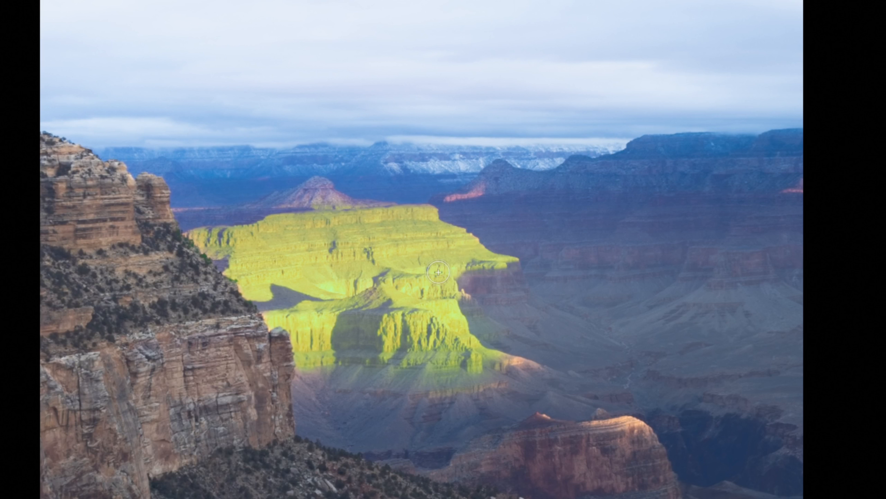